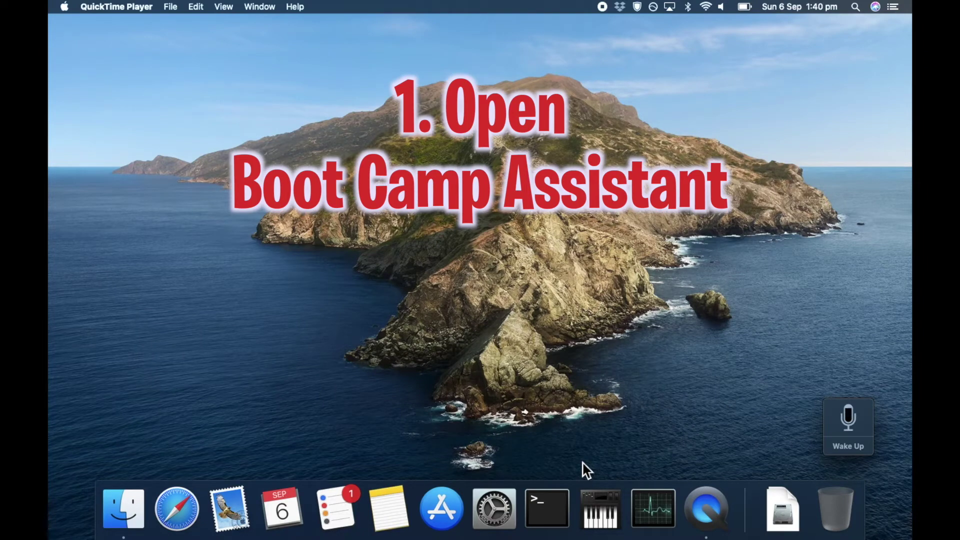
# Browse the Launchpad Other folder, then launch Boot Camp Assistant from a Spotlight 'bootcamp' search.
pyautogui.press('F4')
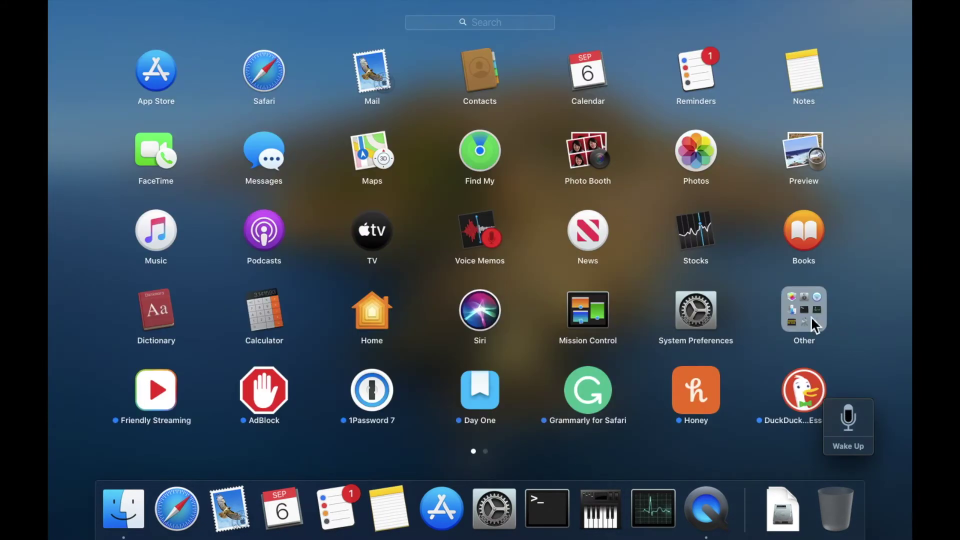
pyautogui.click(811, 316)
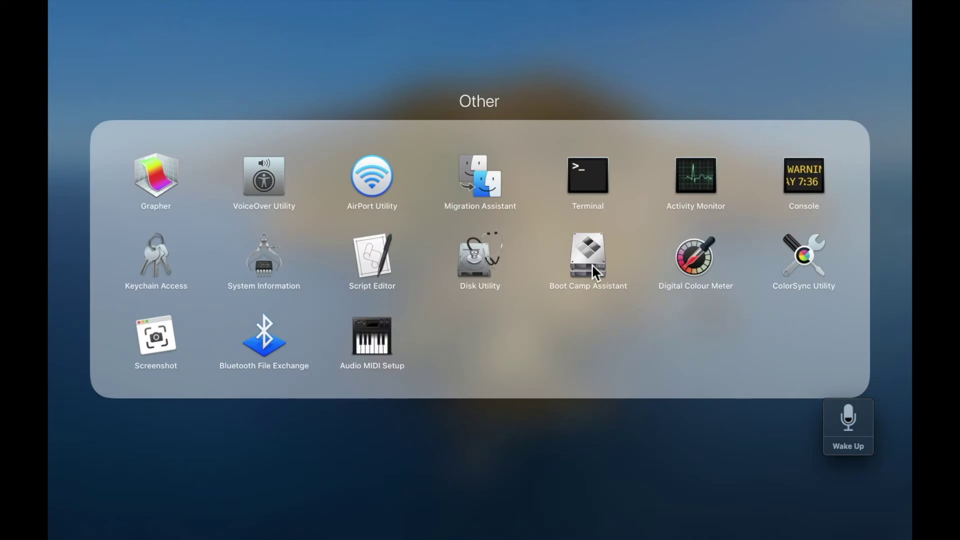
pyautogui.click(596, 476)
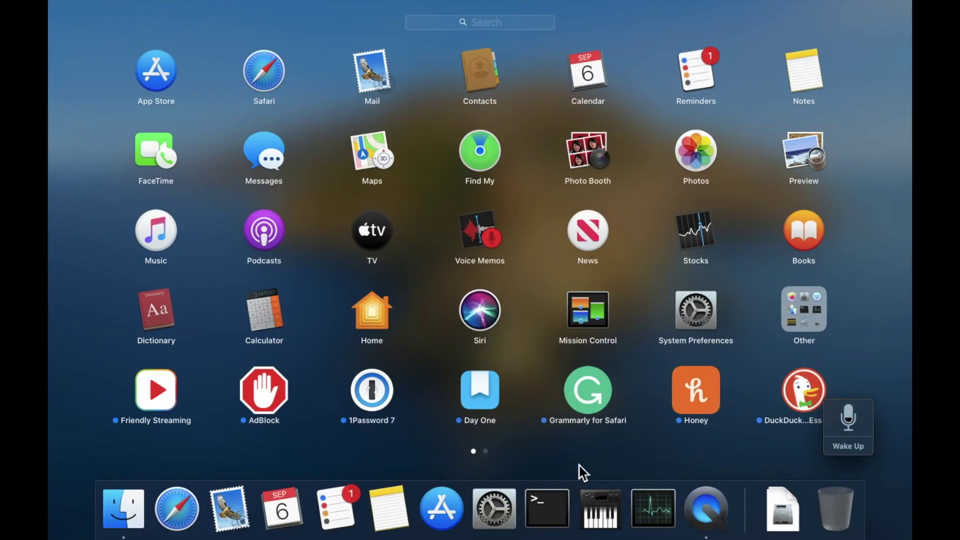
pyautogui.click(565, 463)
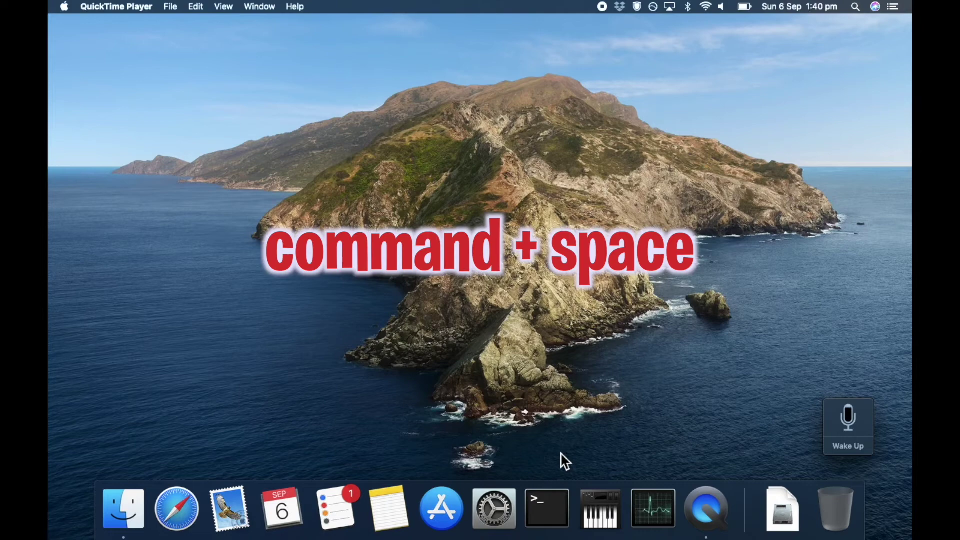
pyautogui.press('super+space')
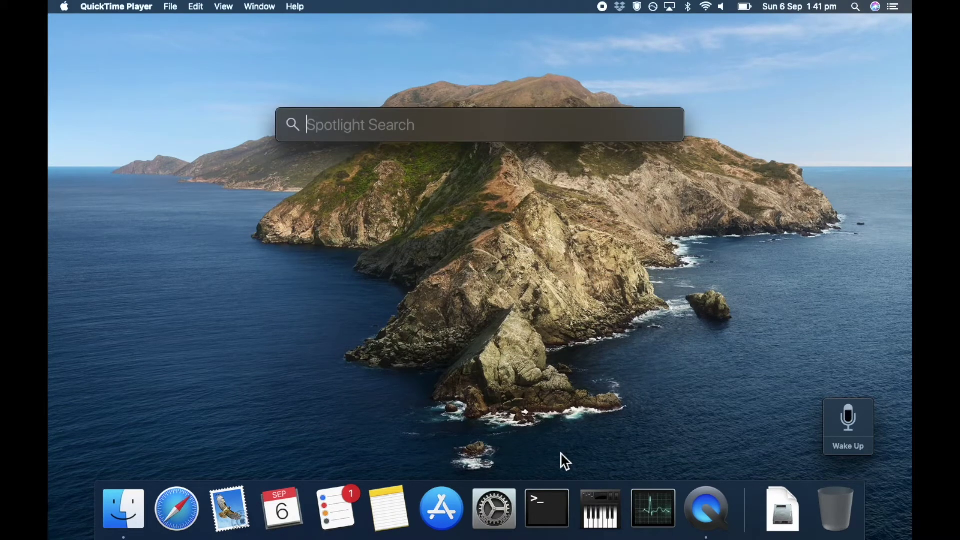
pyautogui.write('bootc')
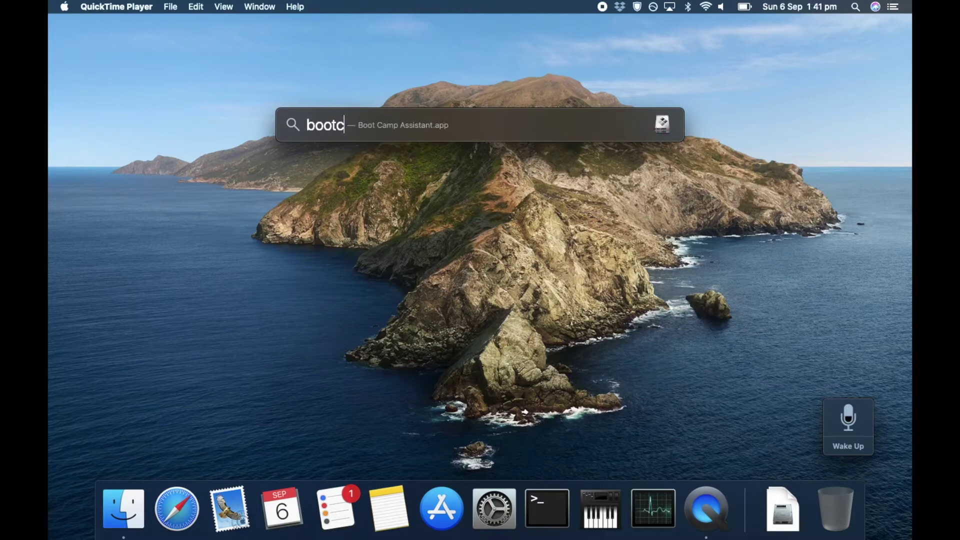
pyautogui.write('amp')
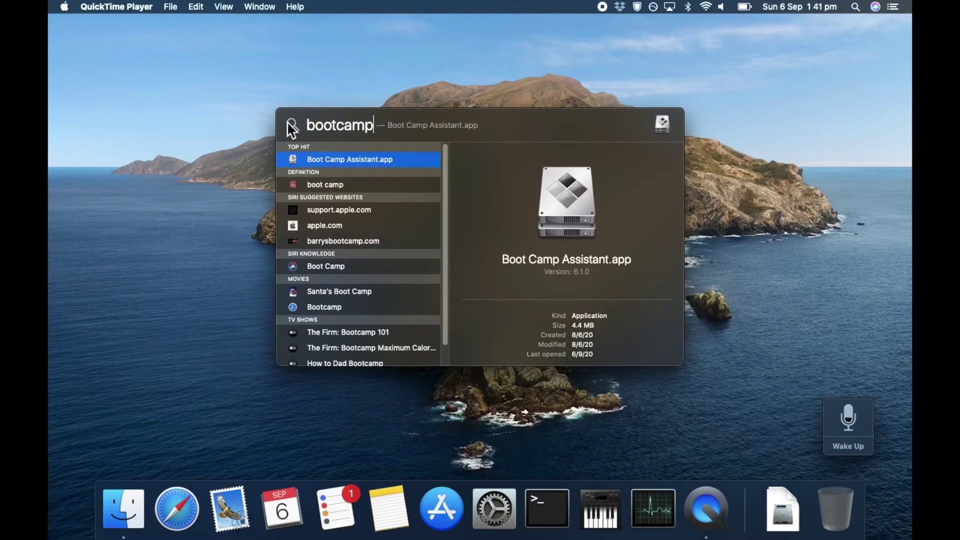
pyautogui.doubleClick(330, 158)
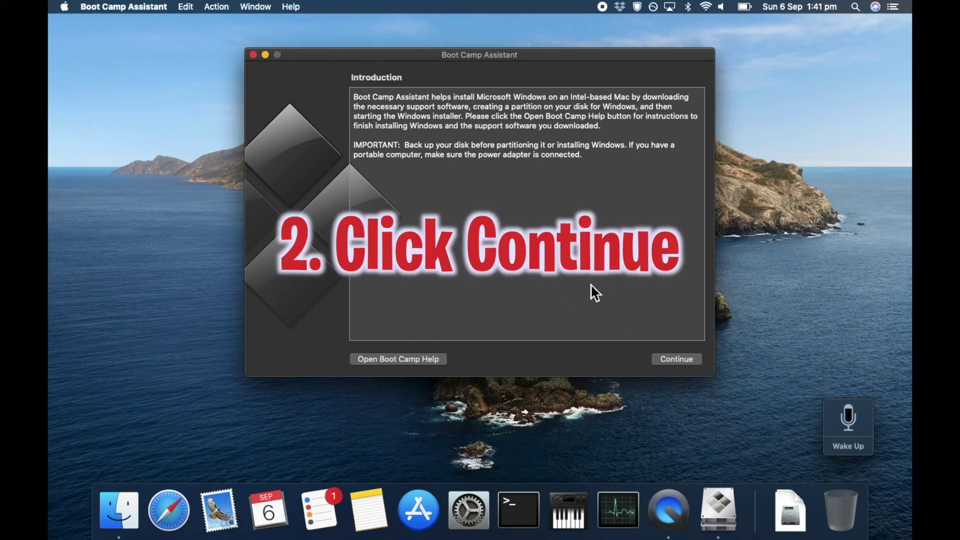
# Continue past the introduction to the Remove Boot Camp page, with Restore available.
pyautogui.click(684, 360)
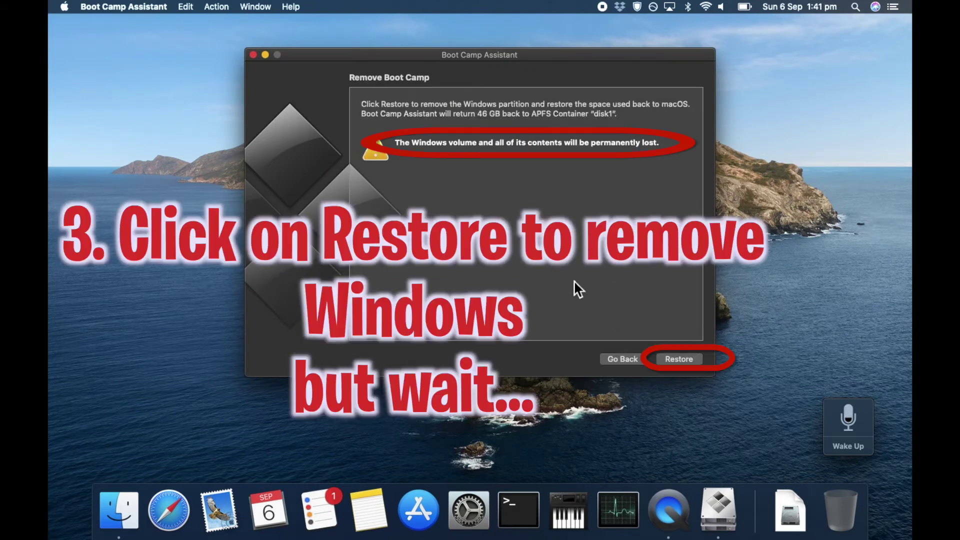